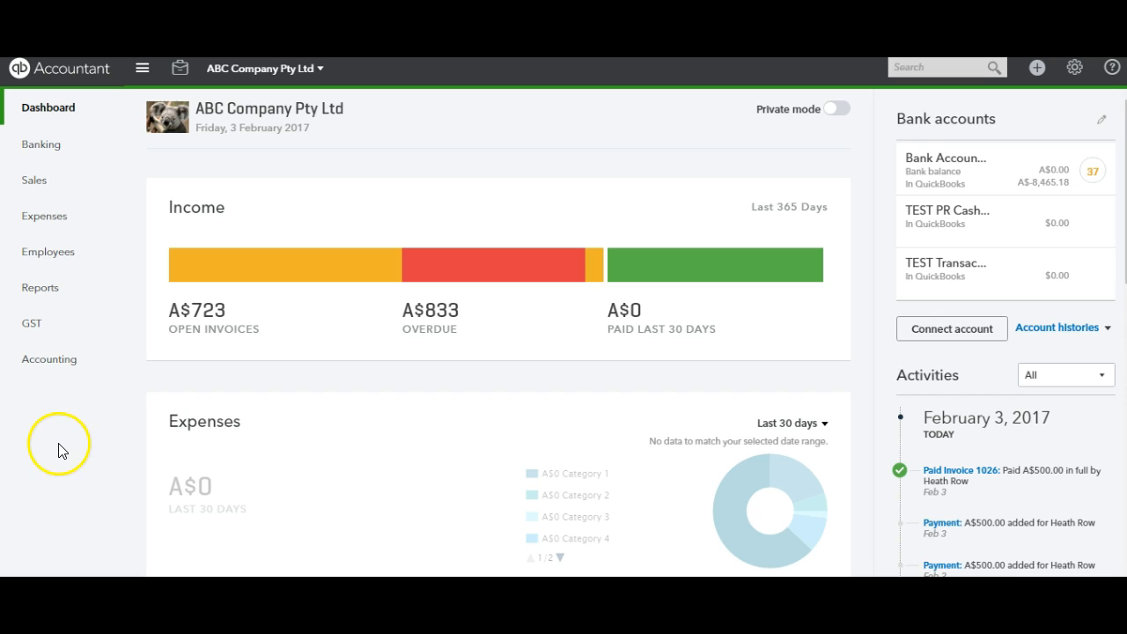
Open the bank transactions for review and expand the 19/01/2017 deposit of A$500.00
left_click(50, 147)
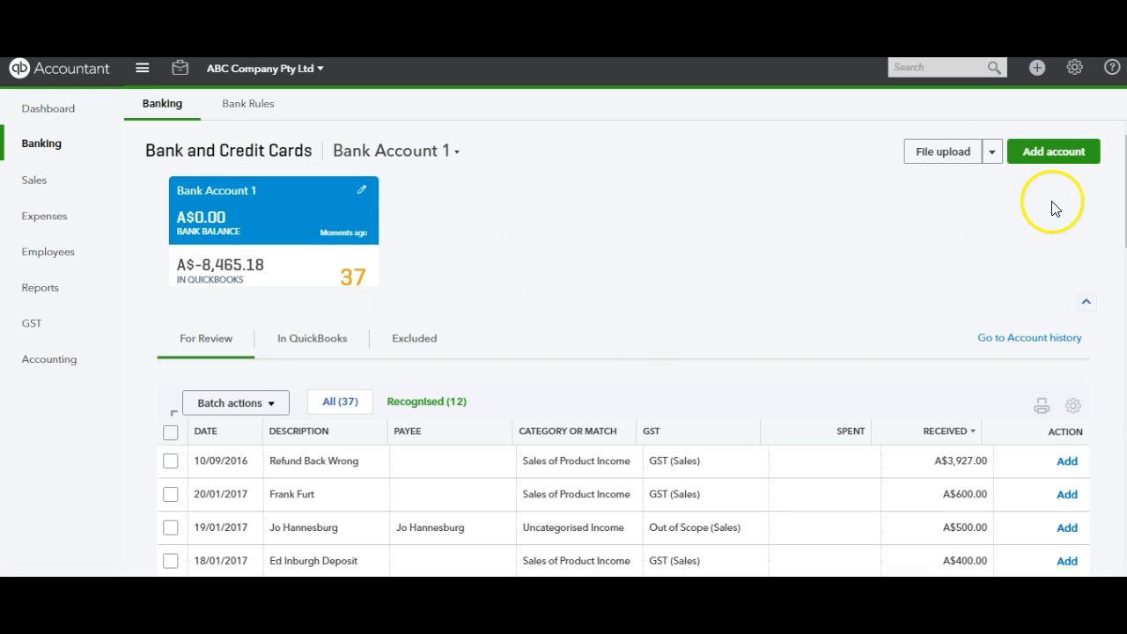
scroll(623, 348, "down", 3)
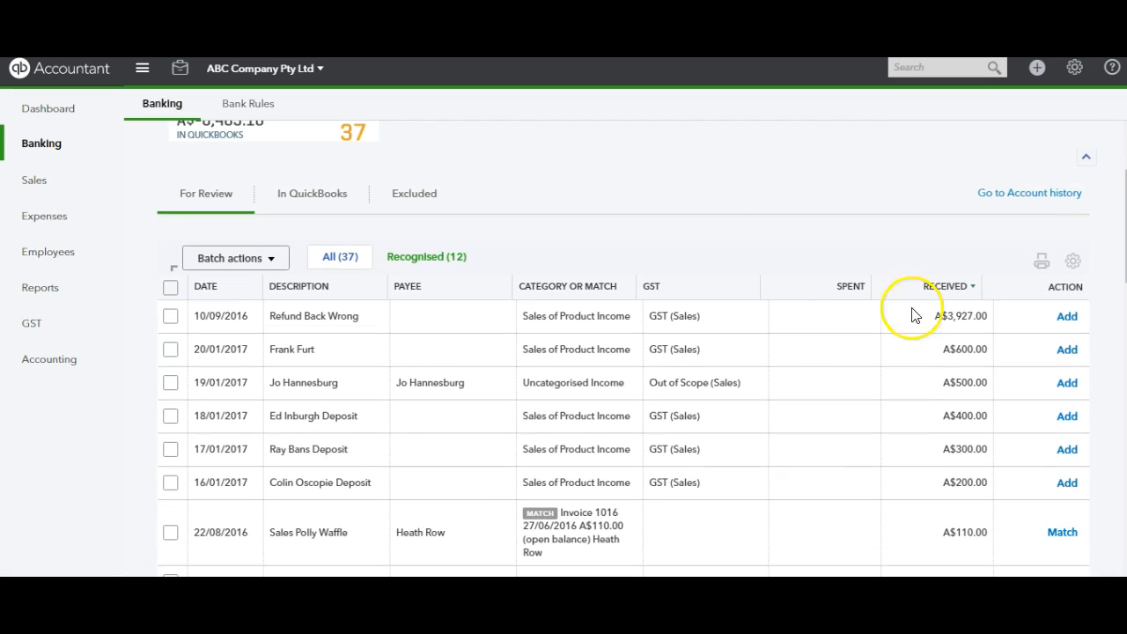
left_click(421, 386)
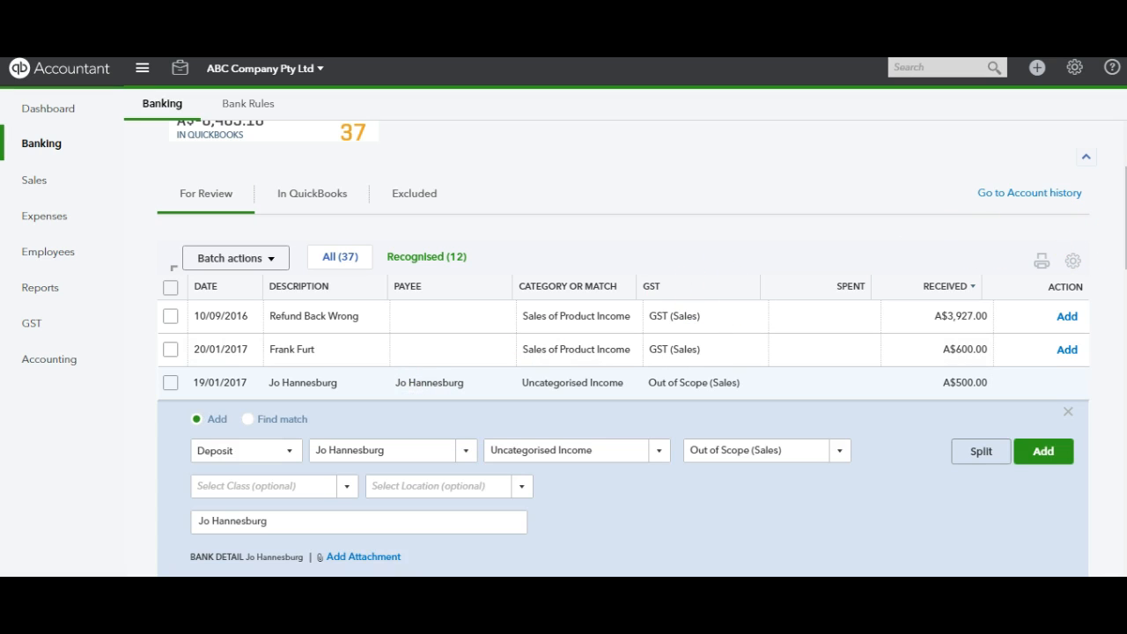
scroll(623, 352, "down", 5)
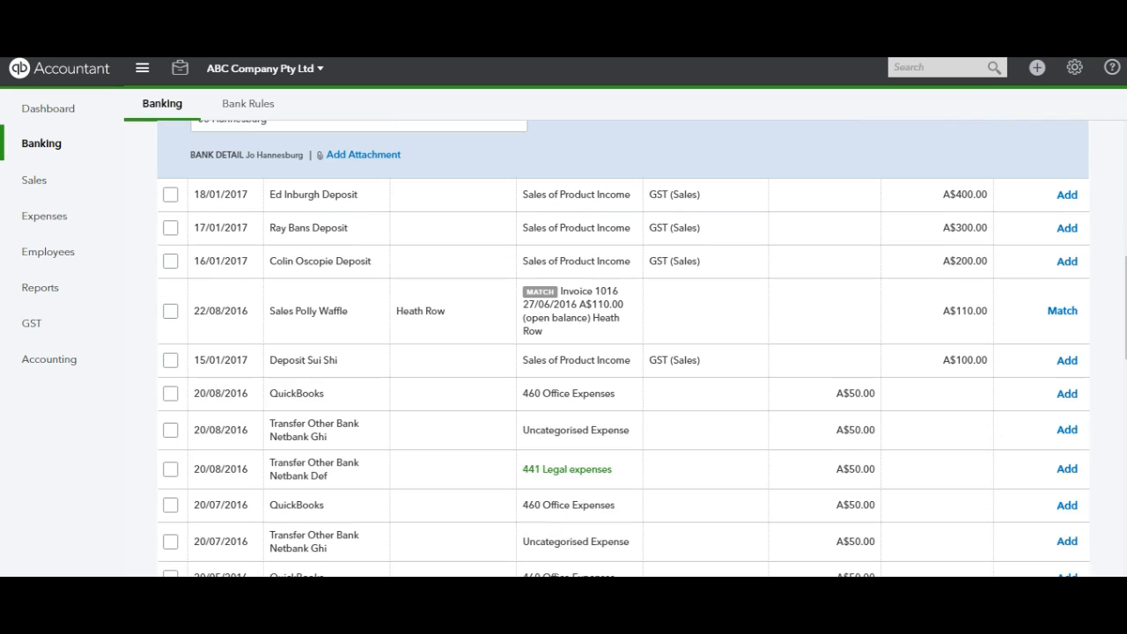
scroll(623, 348, "up", 3)
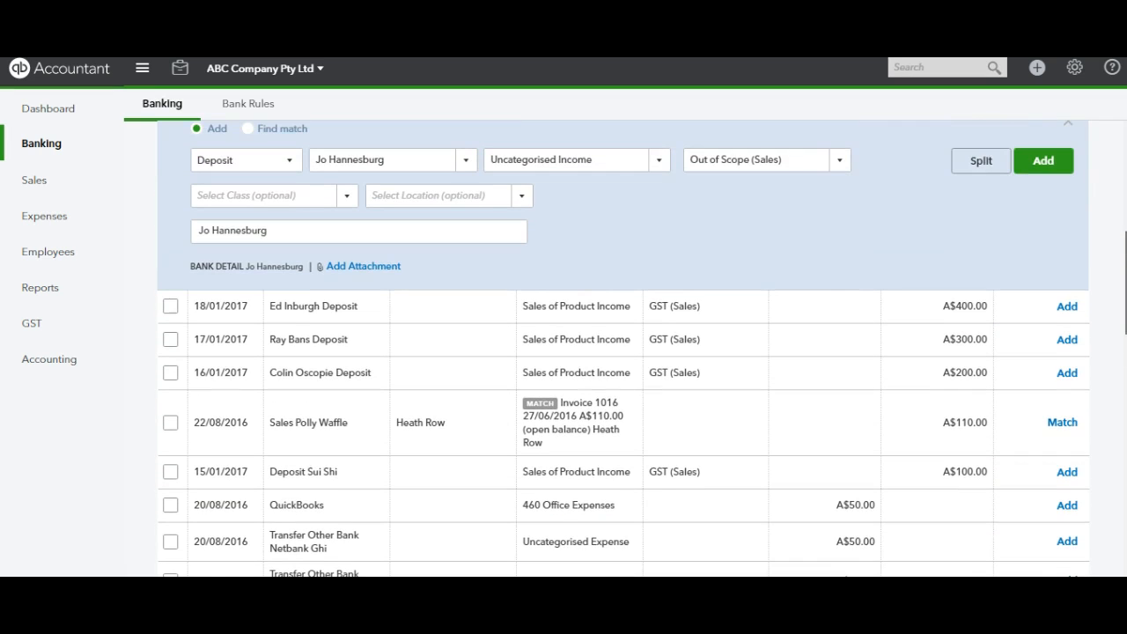
scroll(623, 348, "up", 2)
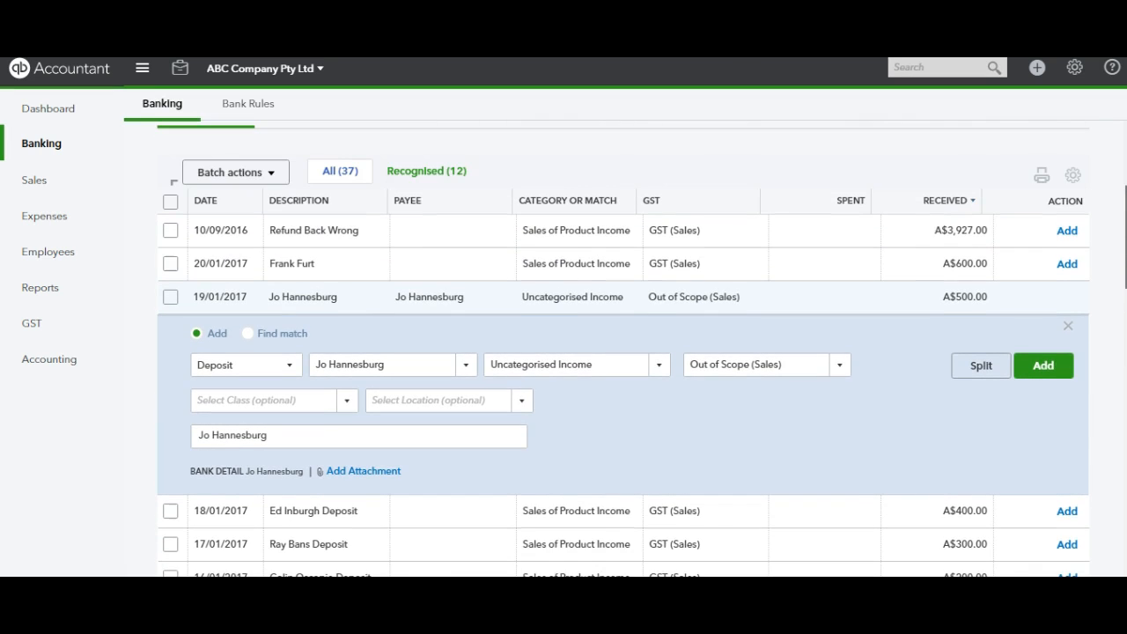
scroll(623, 349, "down", 1)
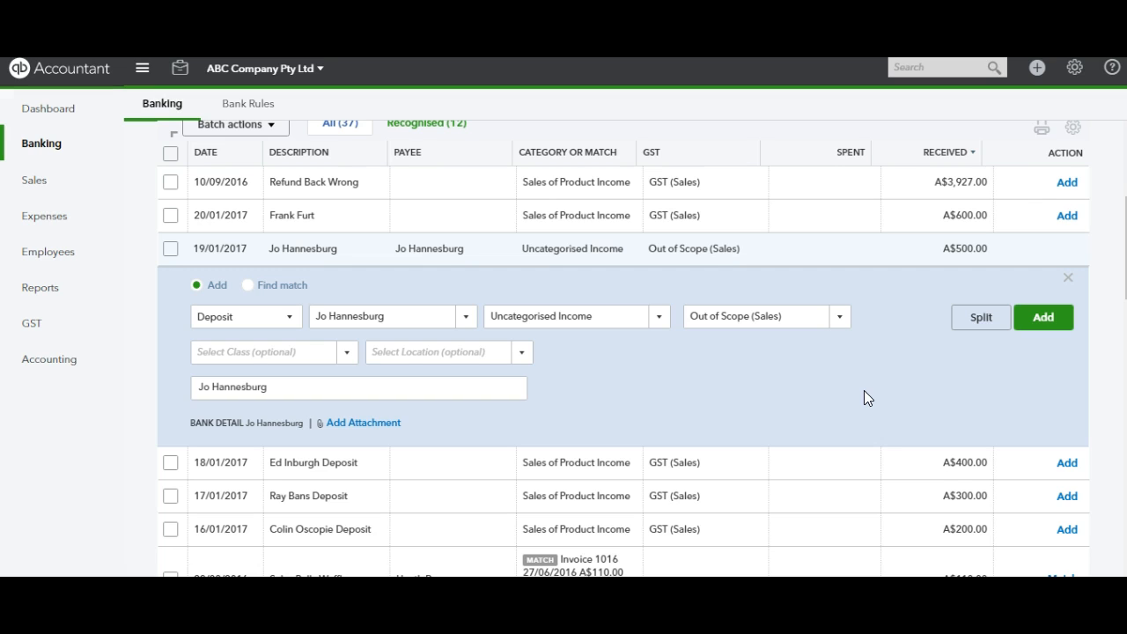
Set the A$500.00 deposit's category to 802 Short Term Customer Deposits held, keeping the suggested payee
left_click(472, 310)
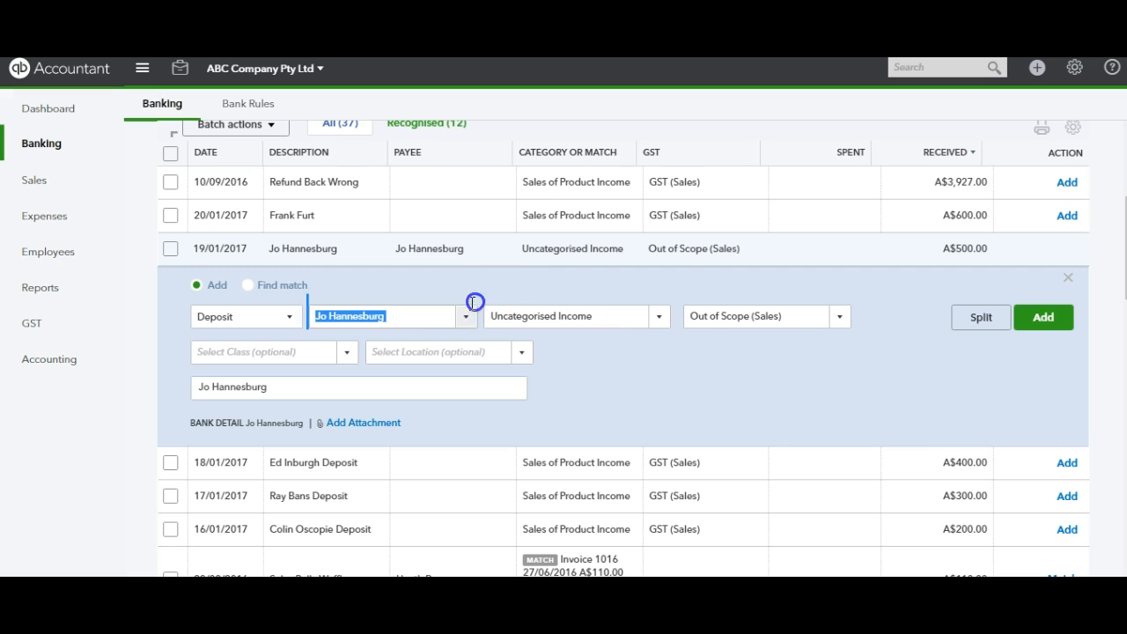
left_click(422, 321)
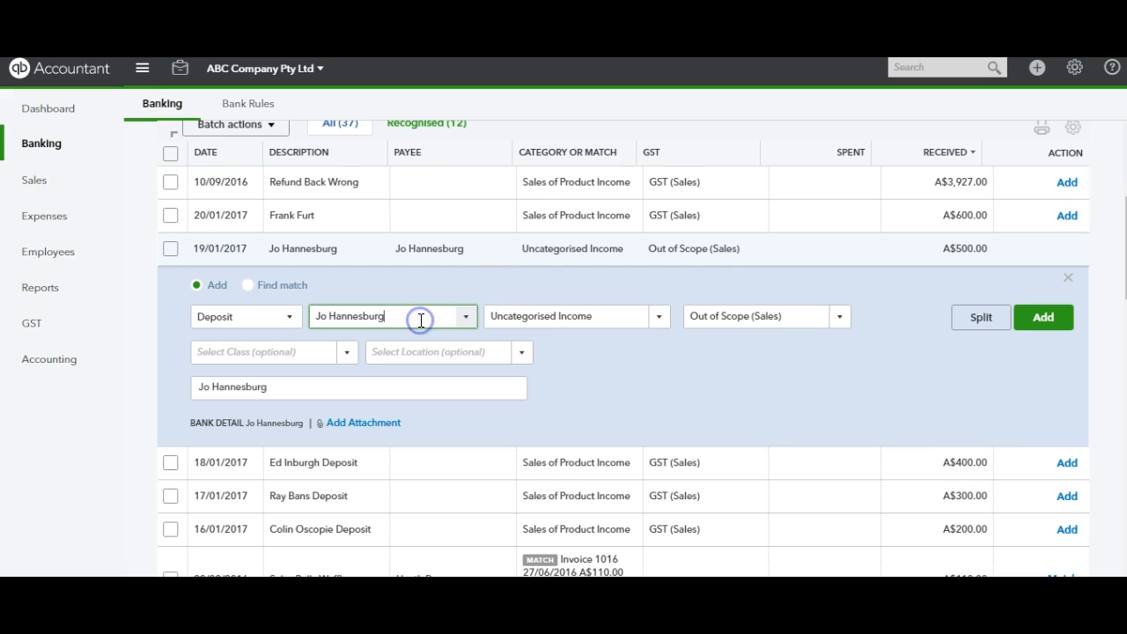
left_click_drag(412, 320, 402, 319)
left_click(624, 382)
left_click(660, 324)
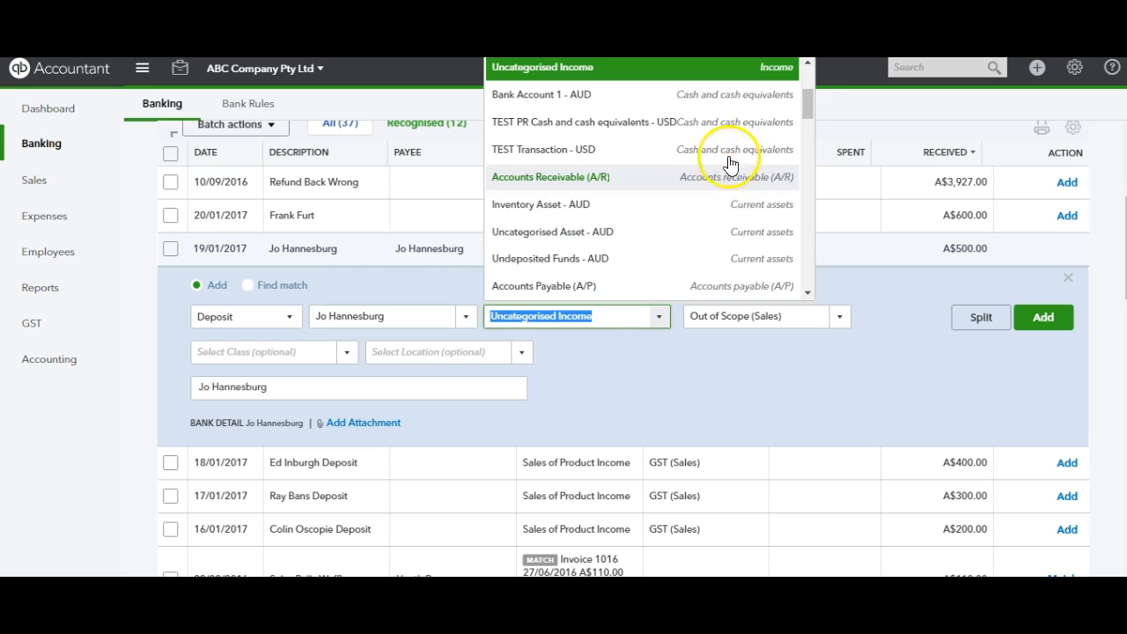
mouse_move(814, 106)
left_mouse_down()
mouse_move(814, 142)
mouse_move(812, 119)
left_mouse_up()
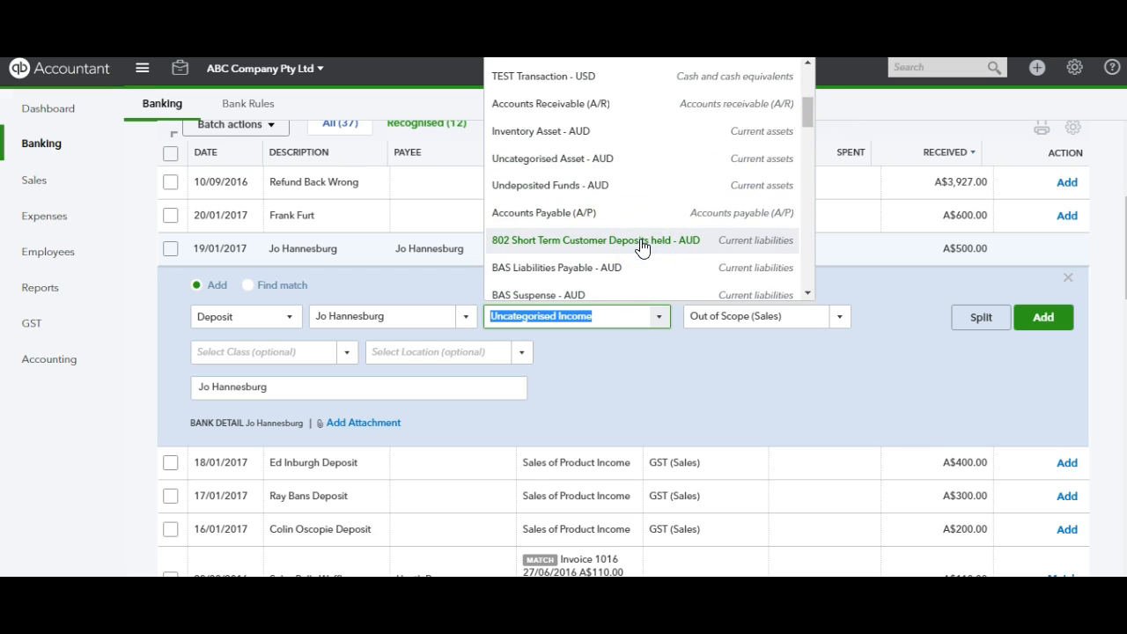
left_click(550, 244)
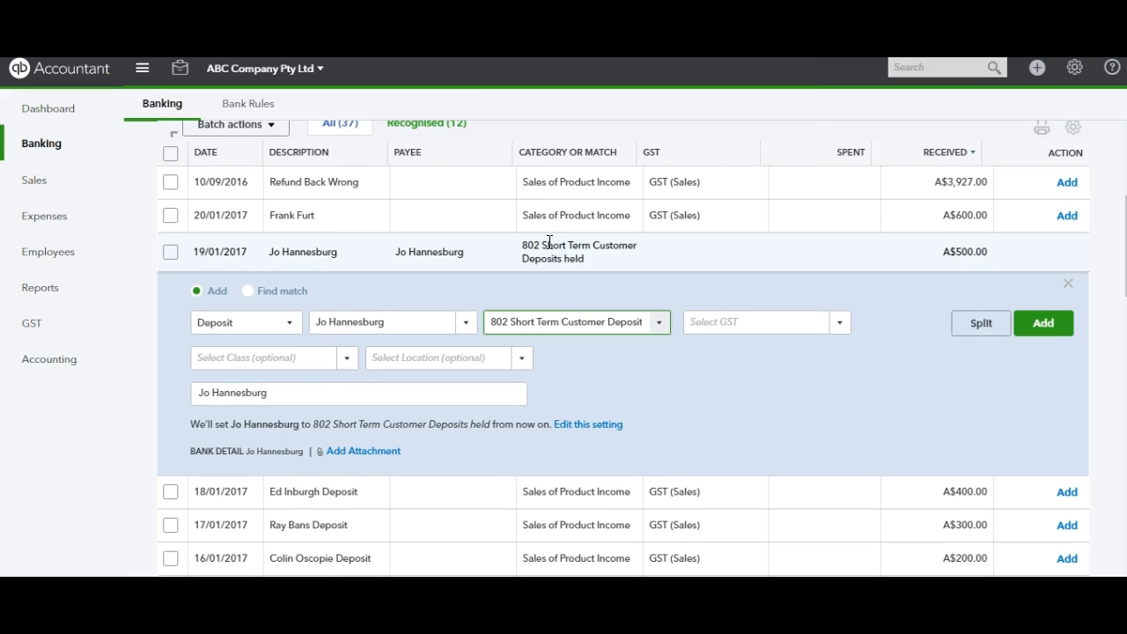
Set the deposit's tax code to GST (10% Sales)
left_click(755, 379)
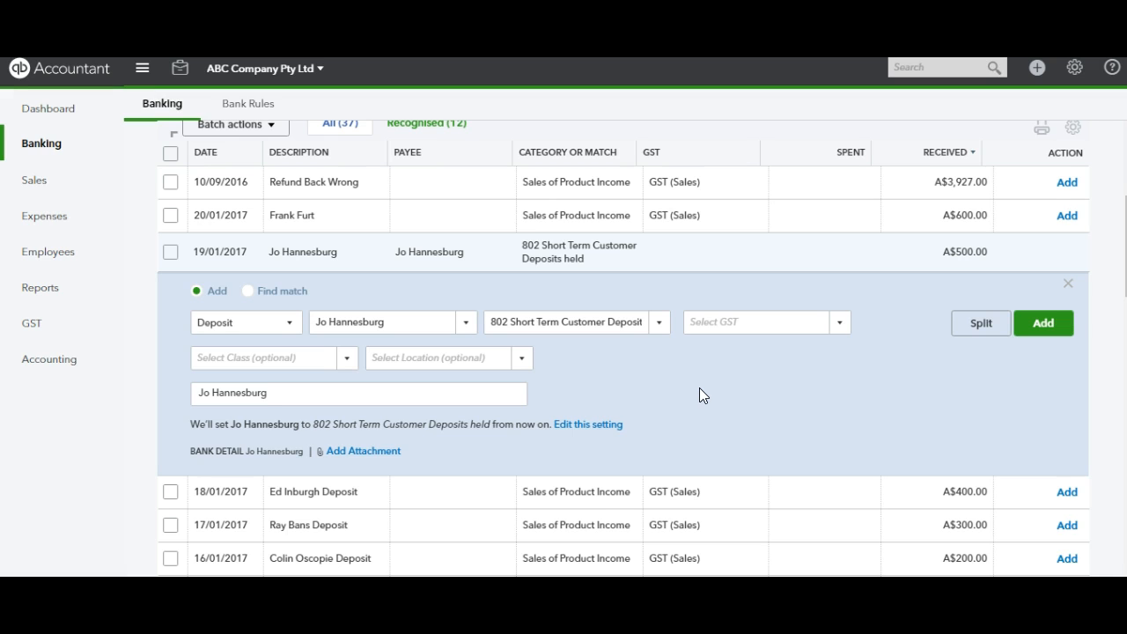
left_click(839, 324)
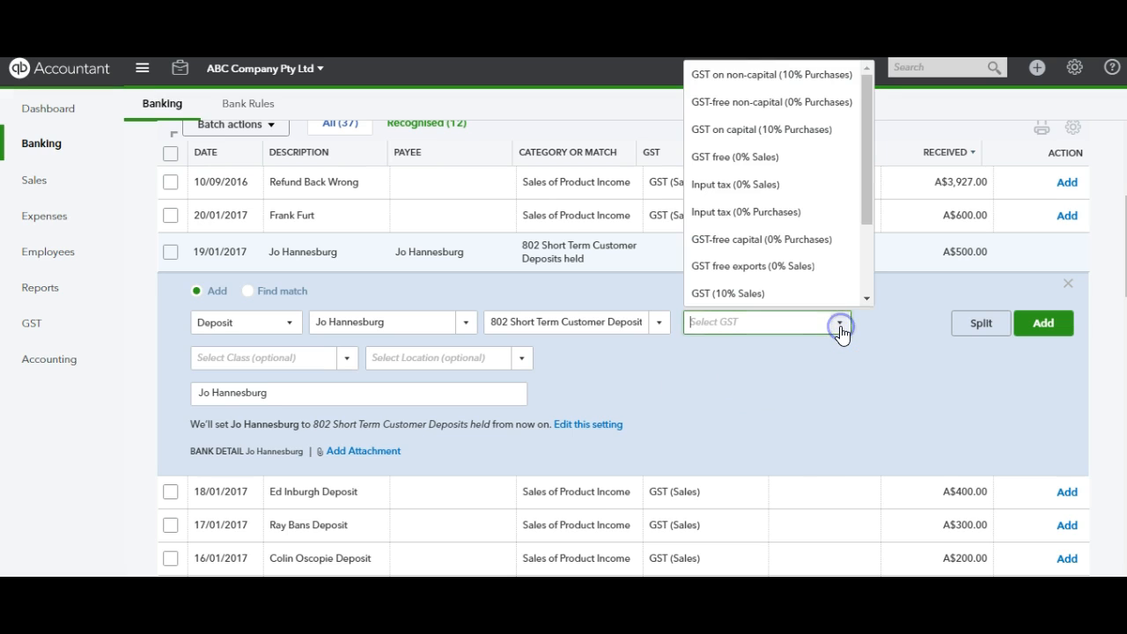
left_click(783, 295)
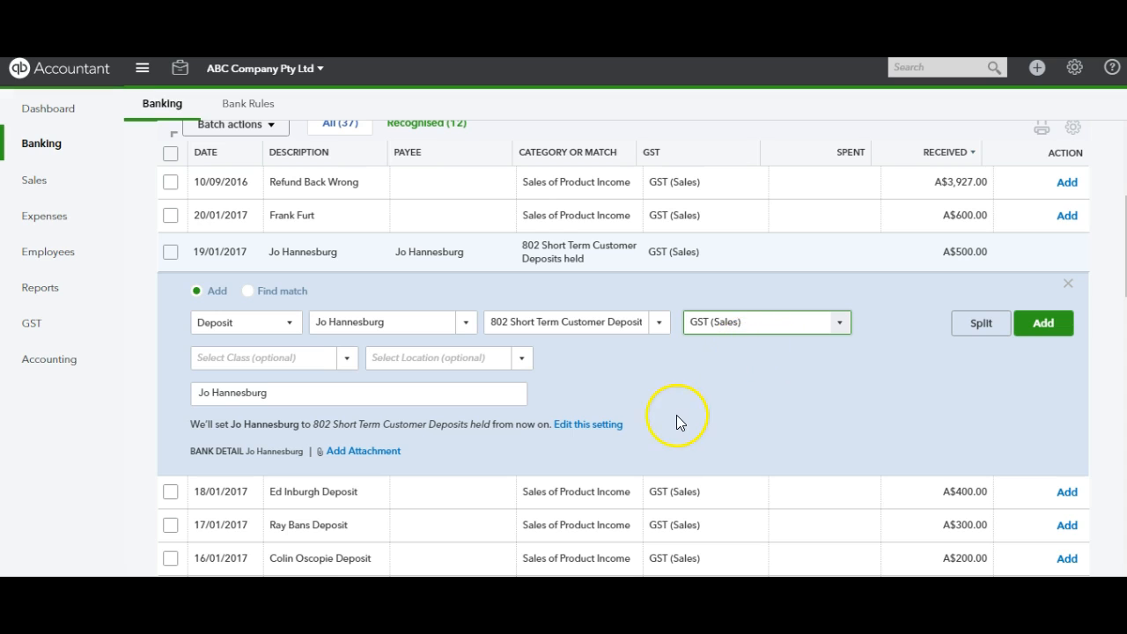
Append "- Deposit 10% Quote" and the quote number to the customer's name in the deposit's description
left_click(416, 398)
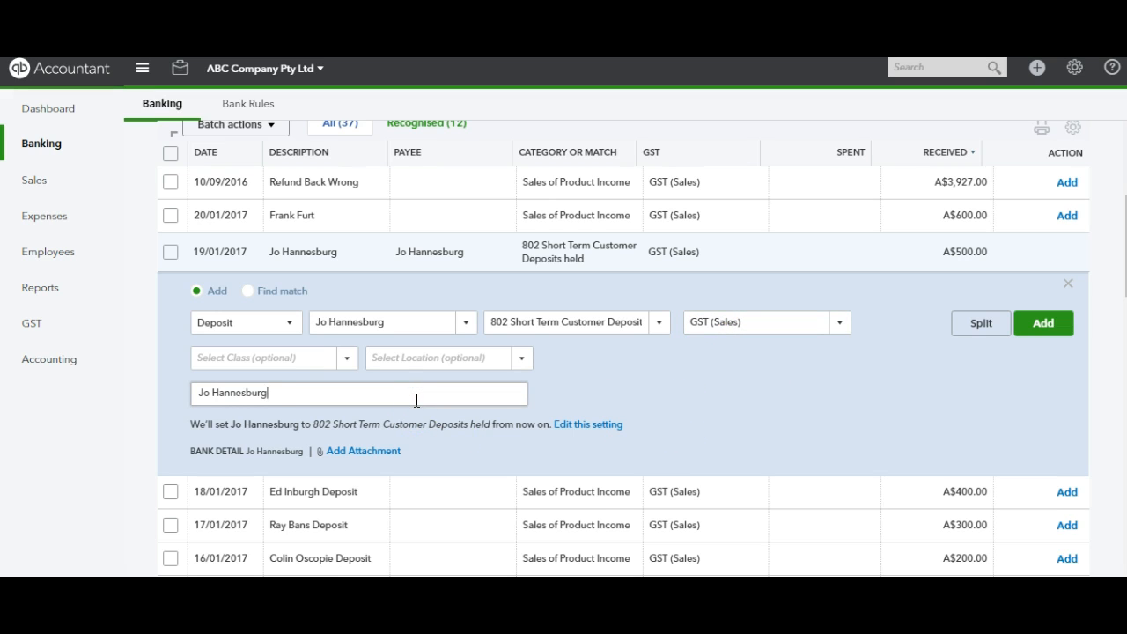
type("-")
type("Deposit 10")
type("% Qu")
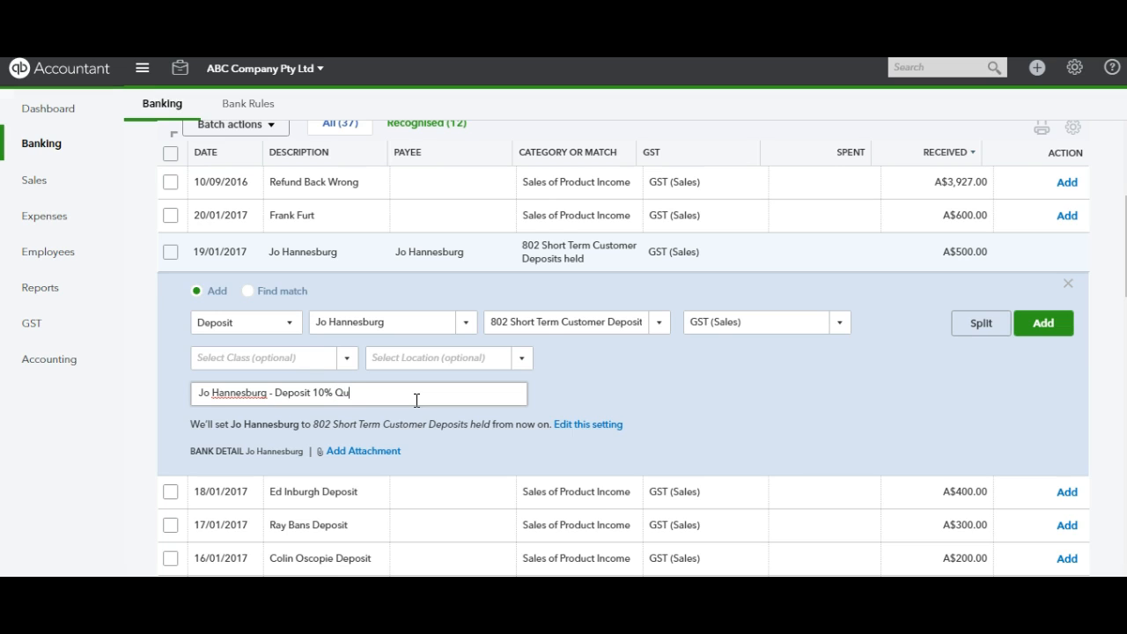
type("ote 4001")
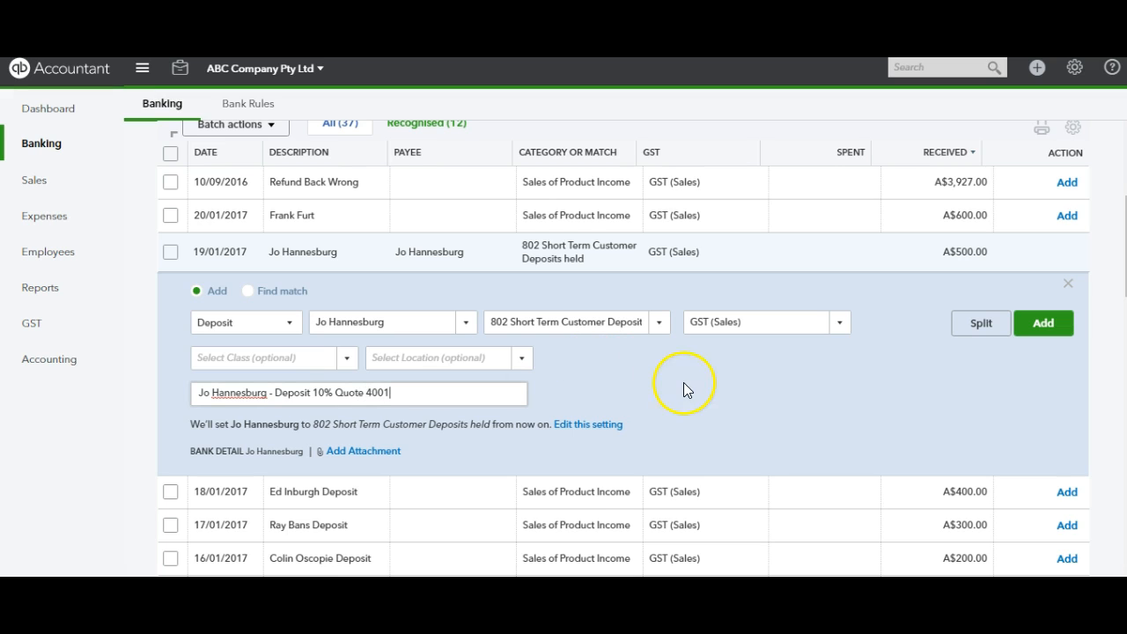
left_click(714, 404)
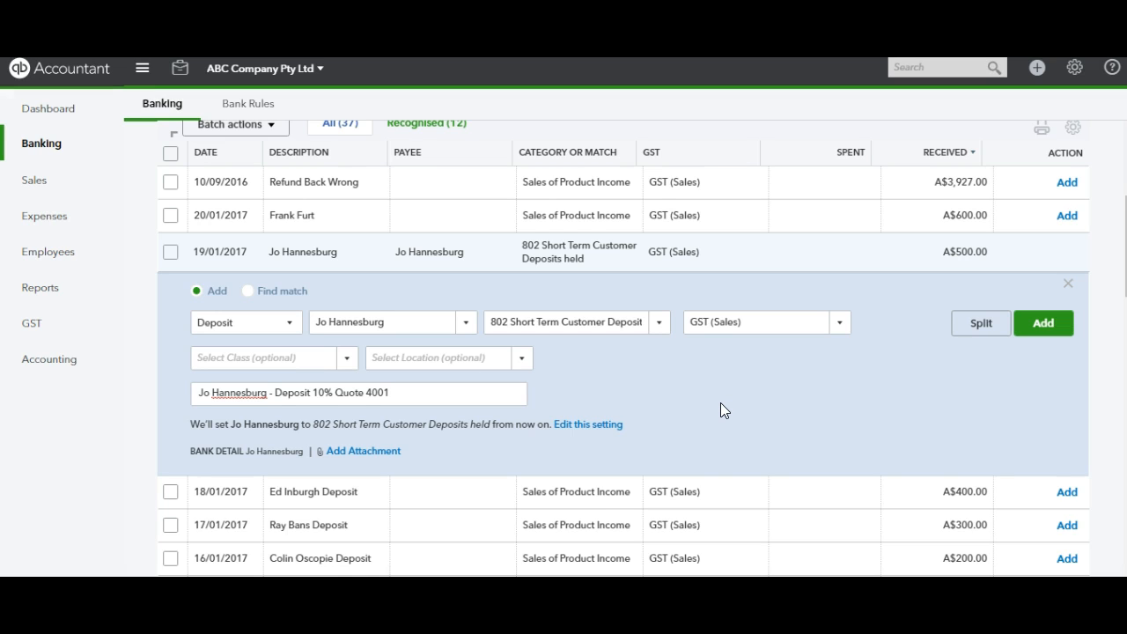
Add the categorised A$500.00 deposit to the books, leaving class and location blank
left_click(285, 365)
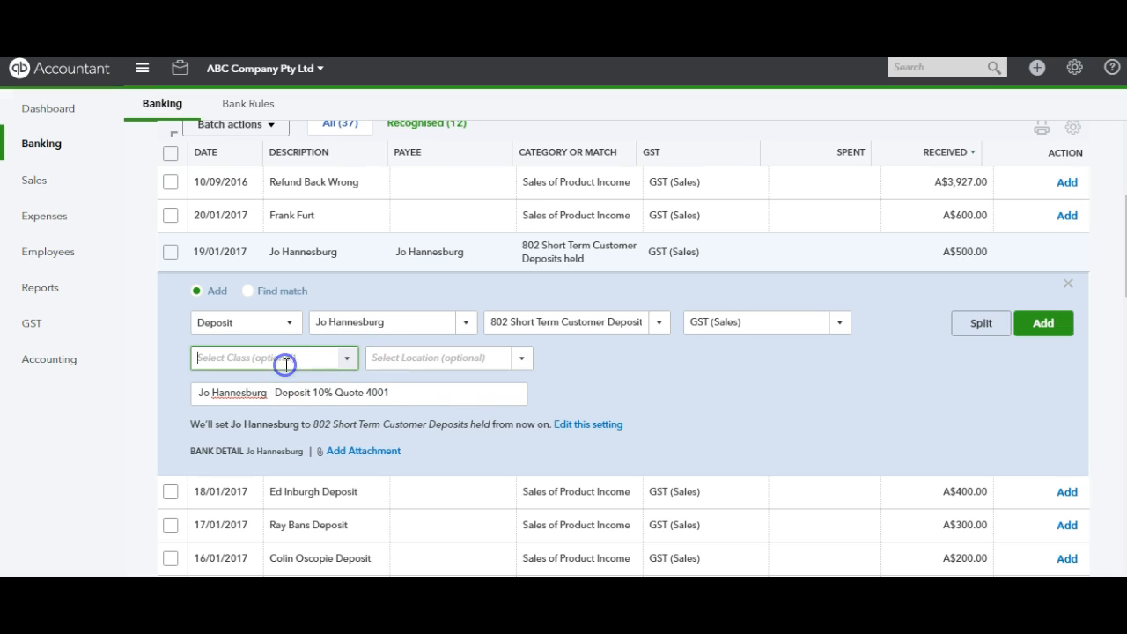
left_click(425, 355)
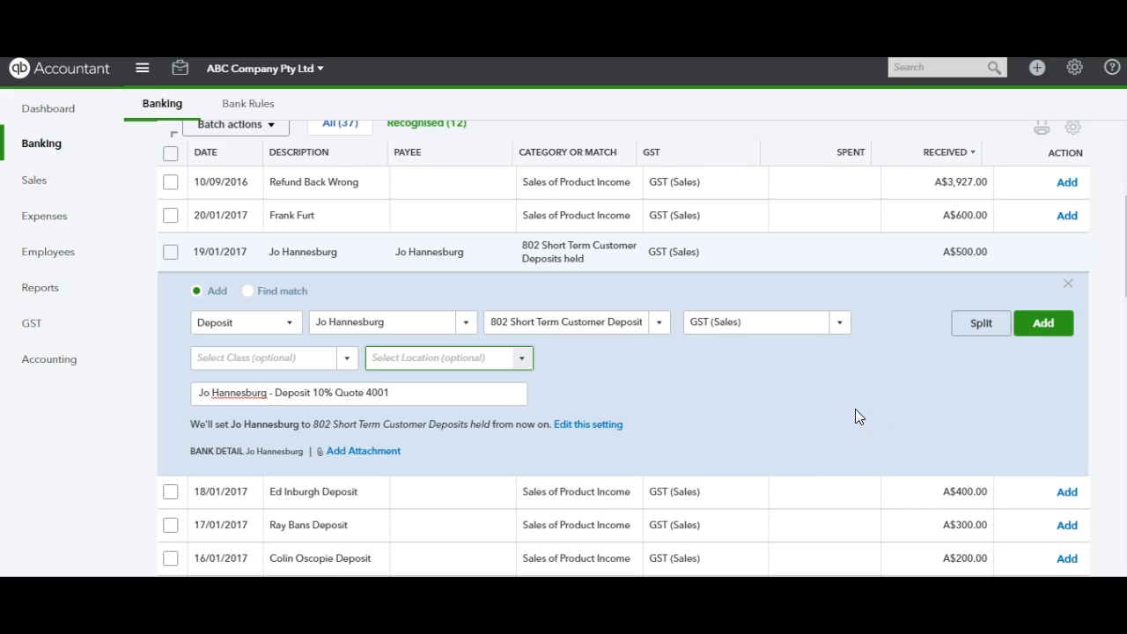
left_click(1042, 325)
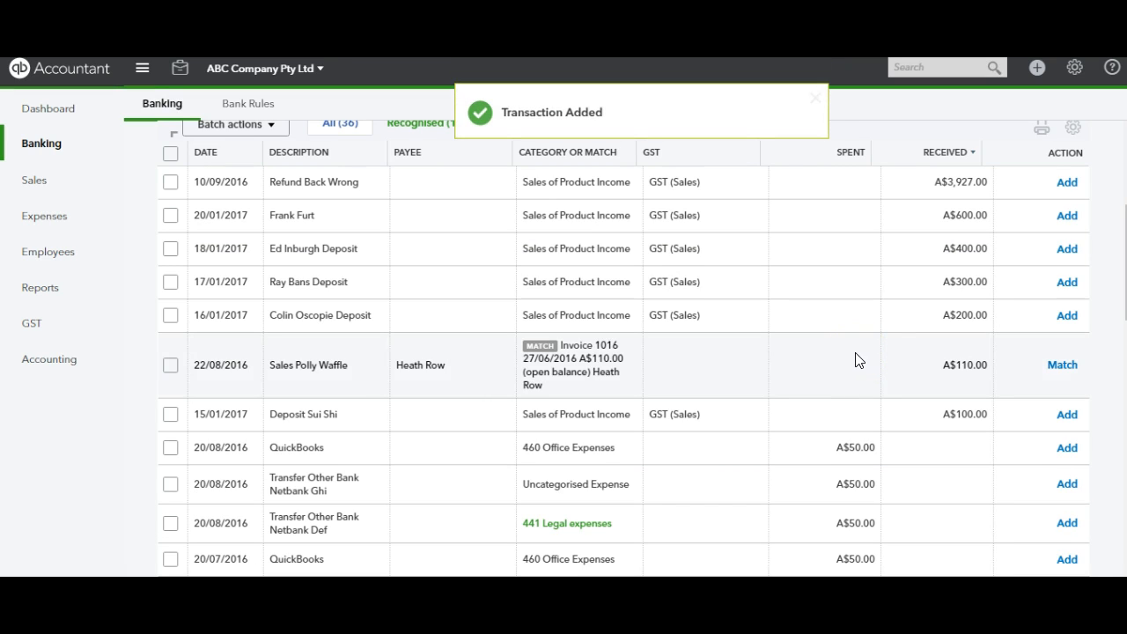
Open the added 19/01/2017 deposit from the transactions already in QuickBooks, review its details and close it
left_click_drag(1126, 262, 1126, 190)
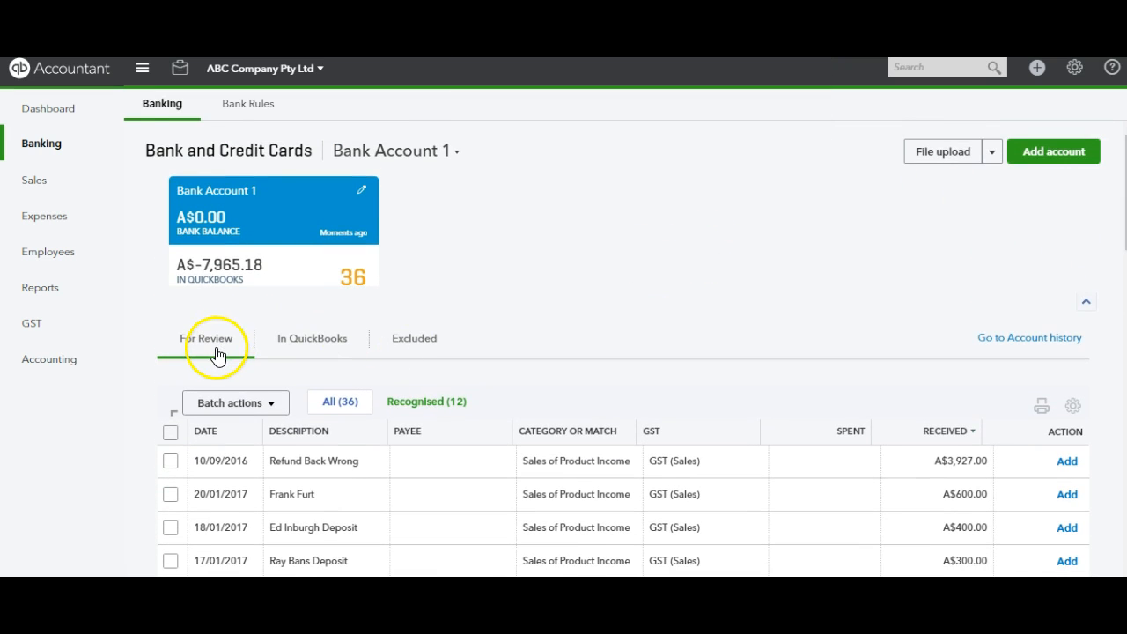
left_click(322, 345)
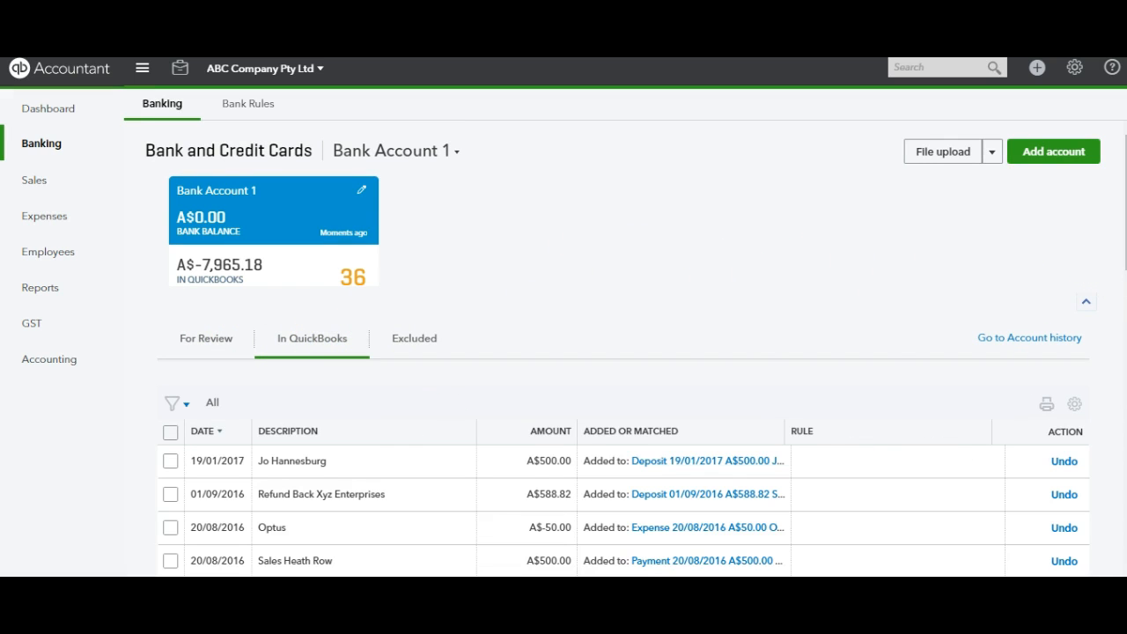
scroll(636, 346, "down", 2)
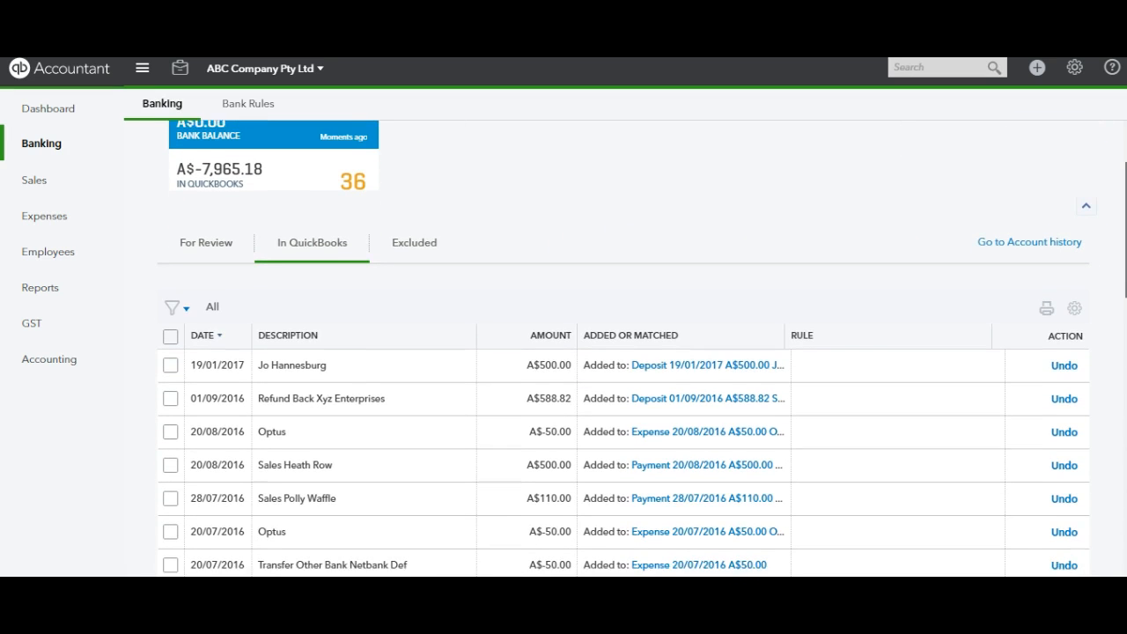
scroll(636, 346, "down", 1)
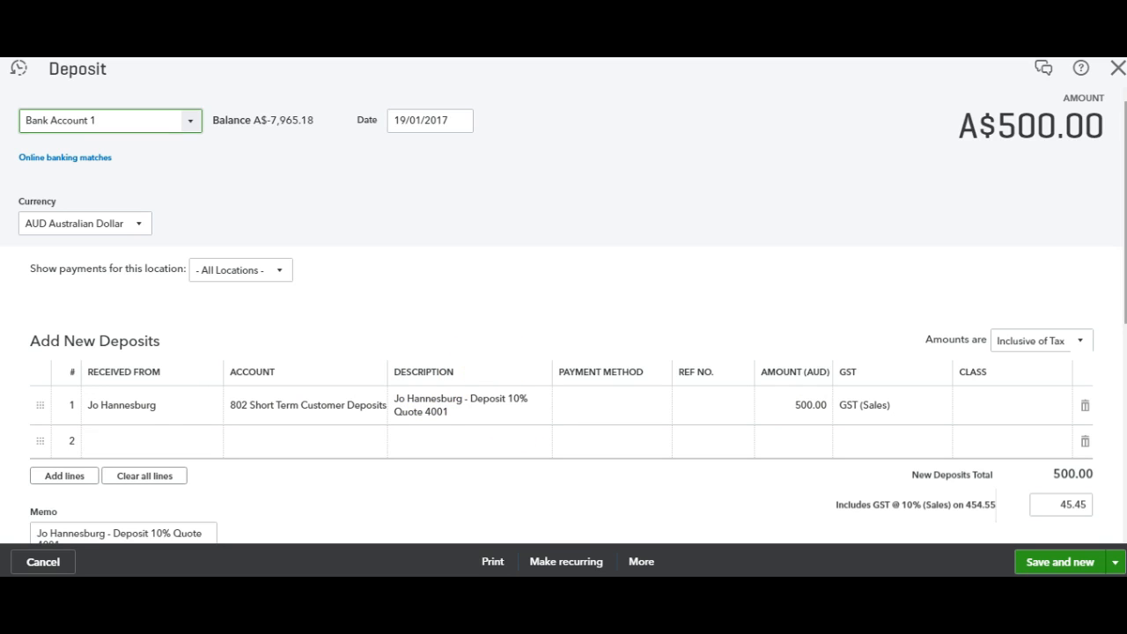
left_click(1117, 68)
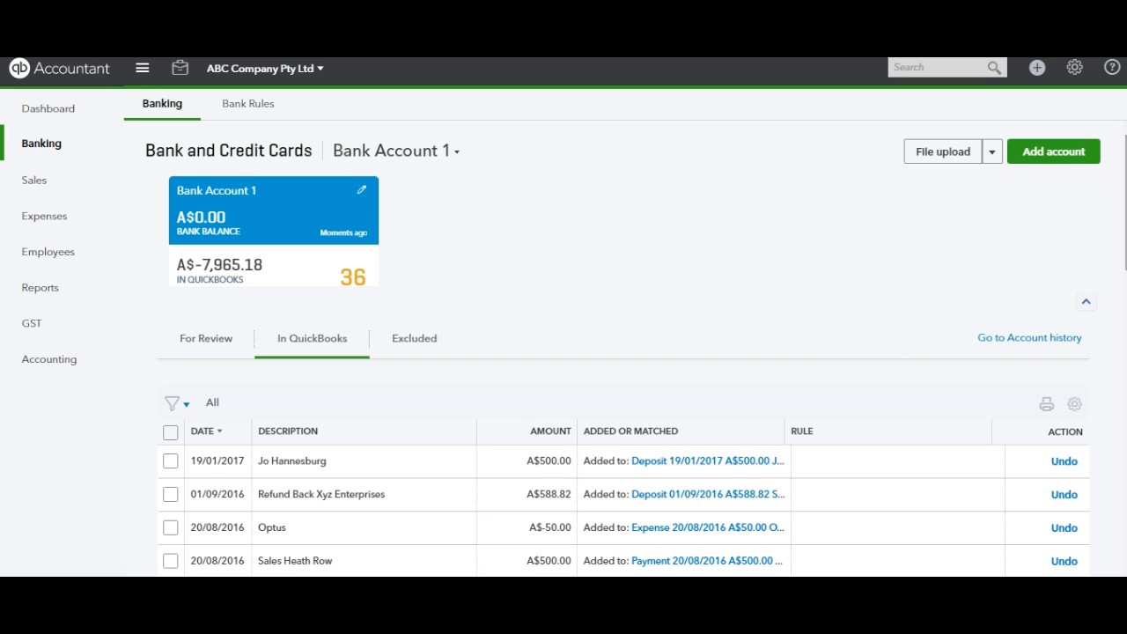
Undo the addition of the 19/01/2017 deposit and return to the transactions for review
scroll(969, 396, "down", 1)
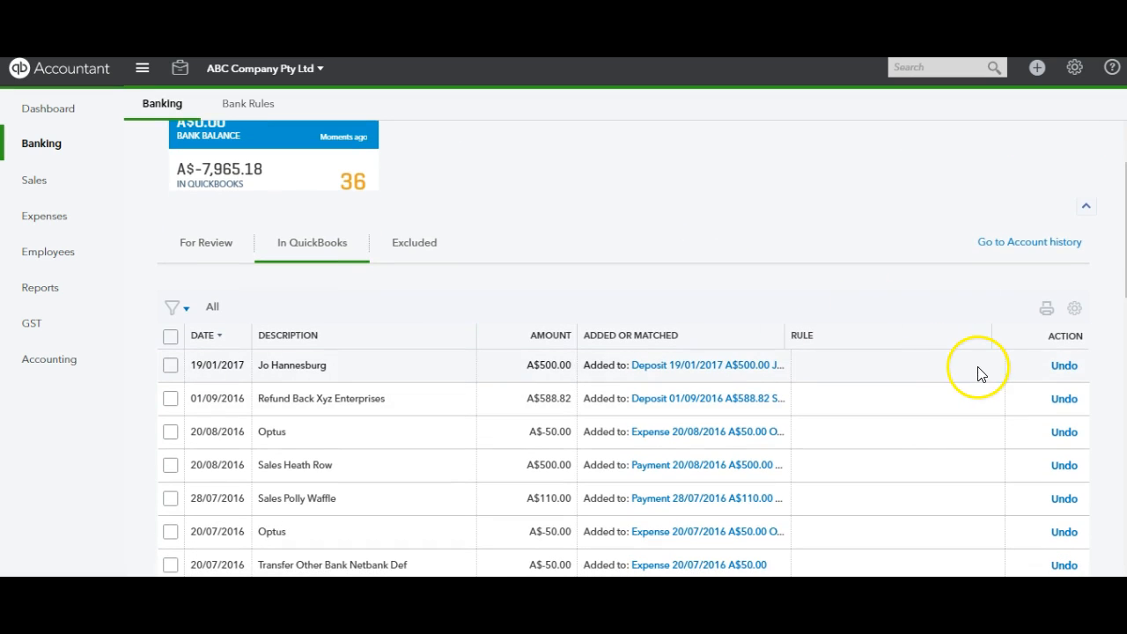
left_click(1063, 366)
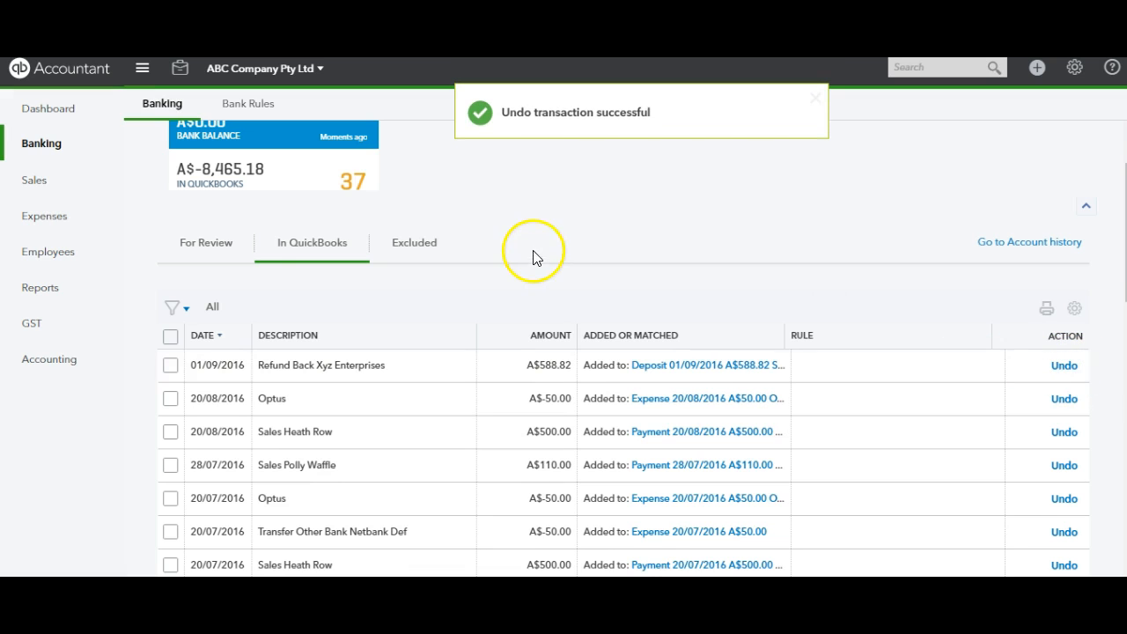
left_click(208, 245)
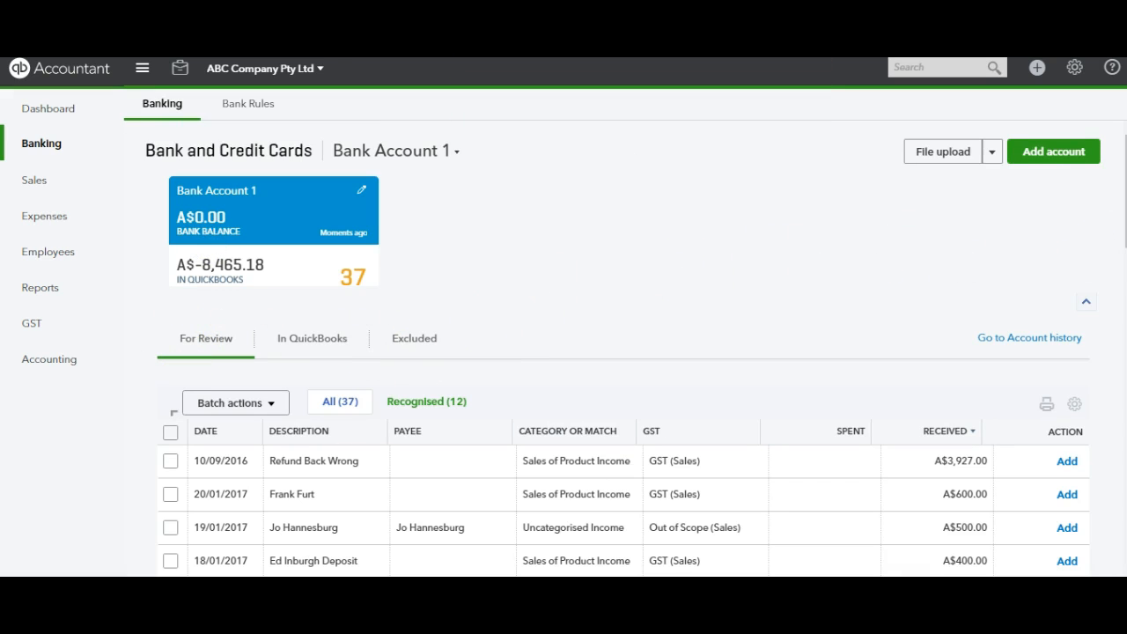
Switch the 19/01/2017 deposit of A$500.00 to finding a match and start a search of the matching transactions
scroll(624, 348, "down", 3)
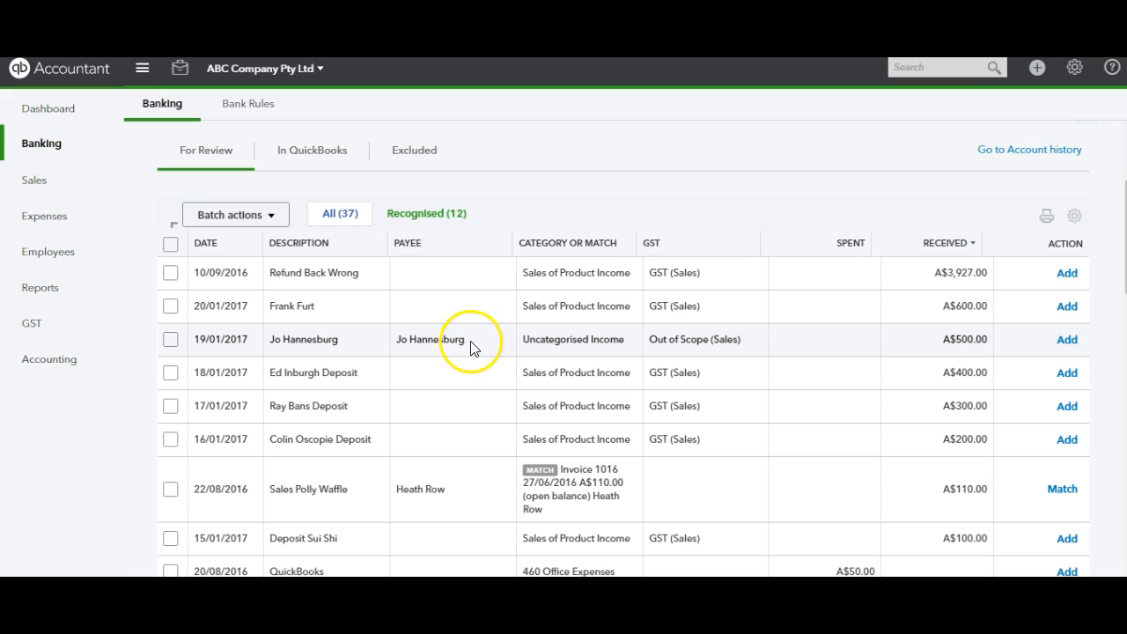
left_click(485, 342)
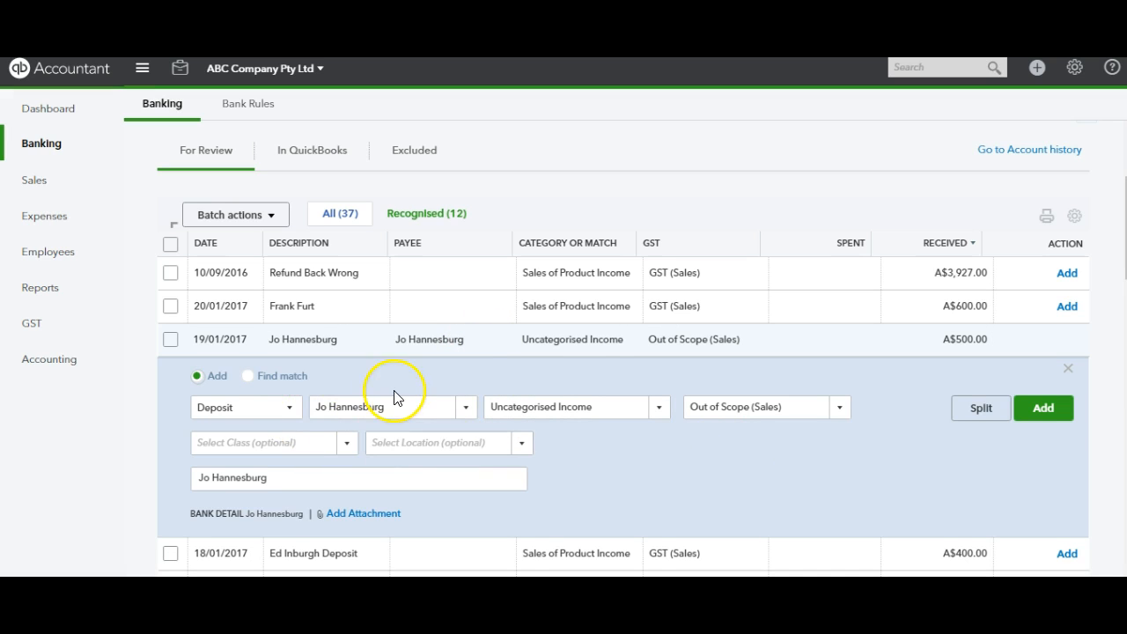
left_click(247, 376)
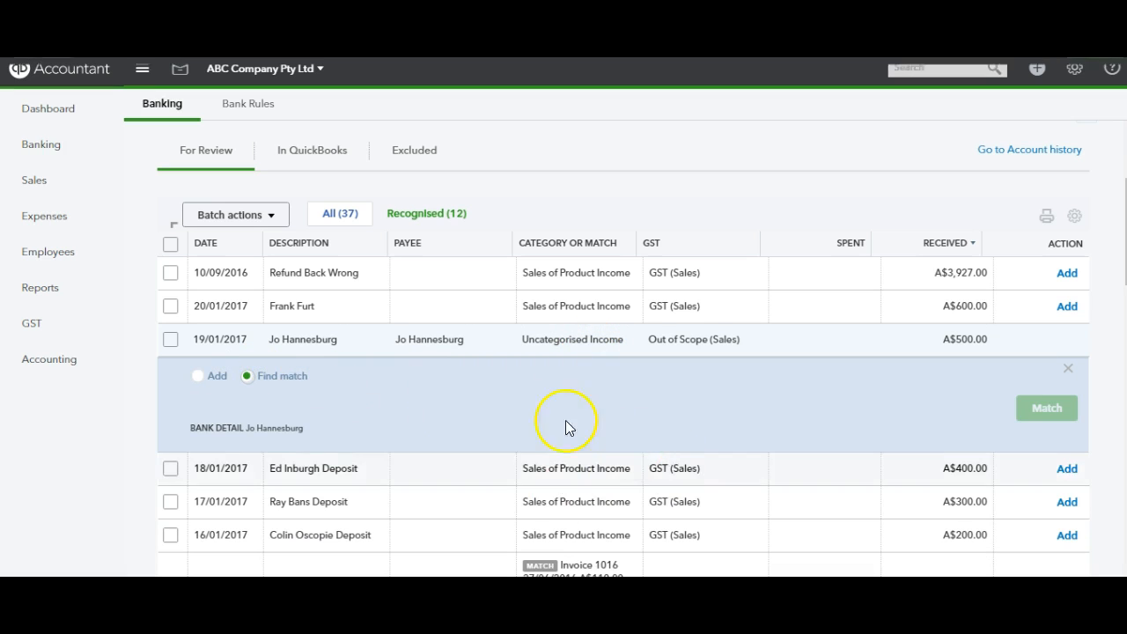
left_click(264, 210)
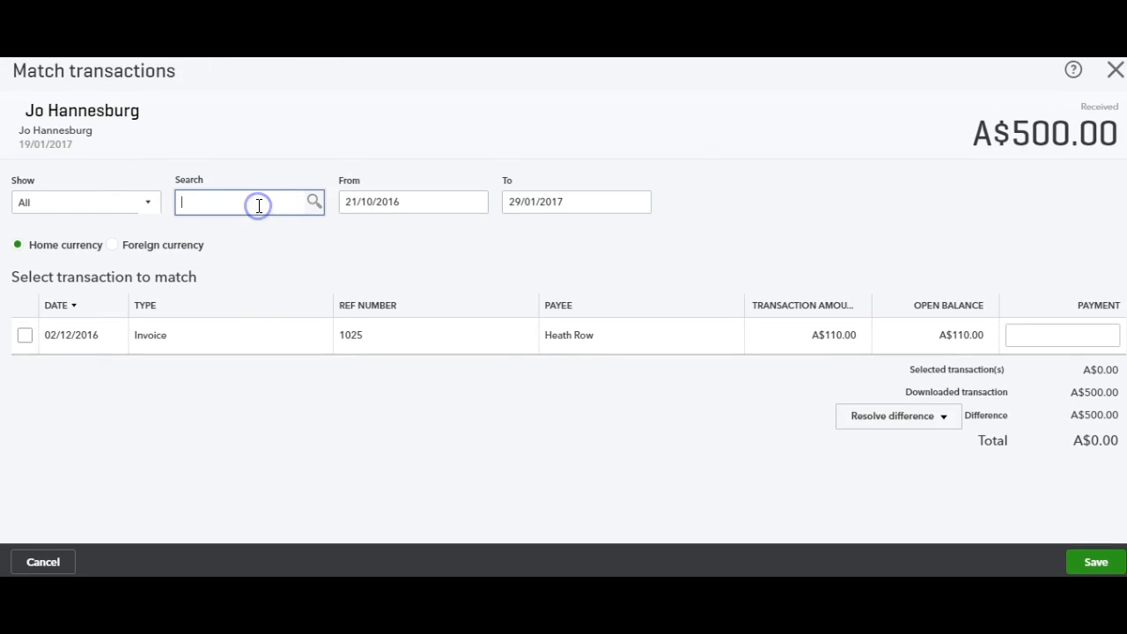